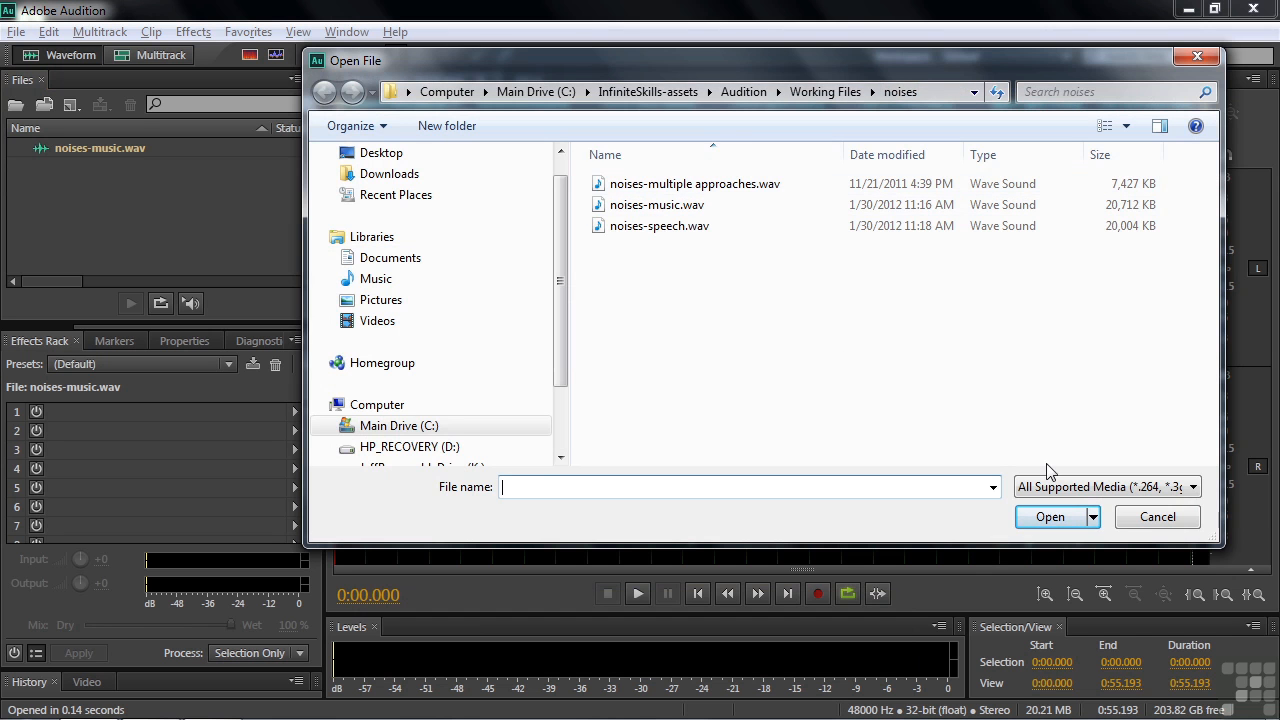
Step: Dismiss the Open File dialog and open the Hiss Reduction effect for noises-music.wav
{"action": "left_click", "coordinate": [1157, 516]}
{"action": "left_click", "coordinate": [193, 31]}
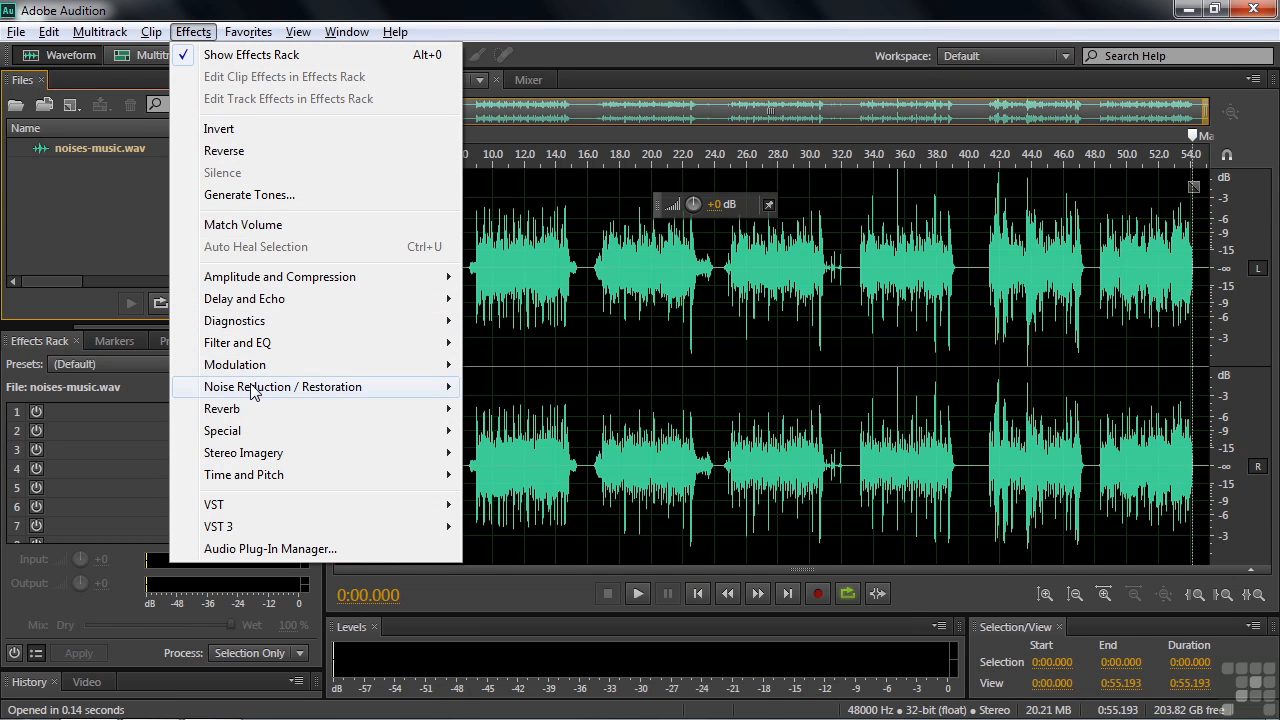
{"action": "mouse_move", "coordinate": [255, 390]}
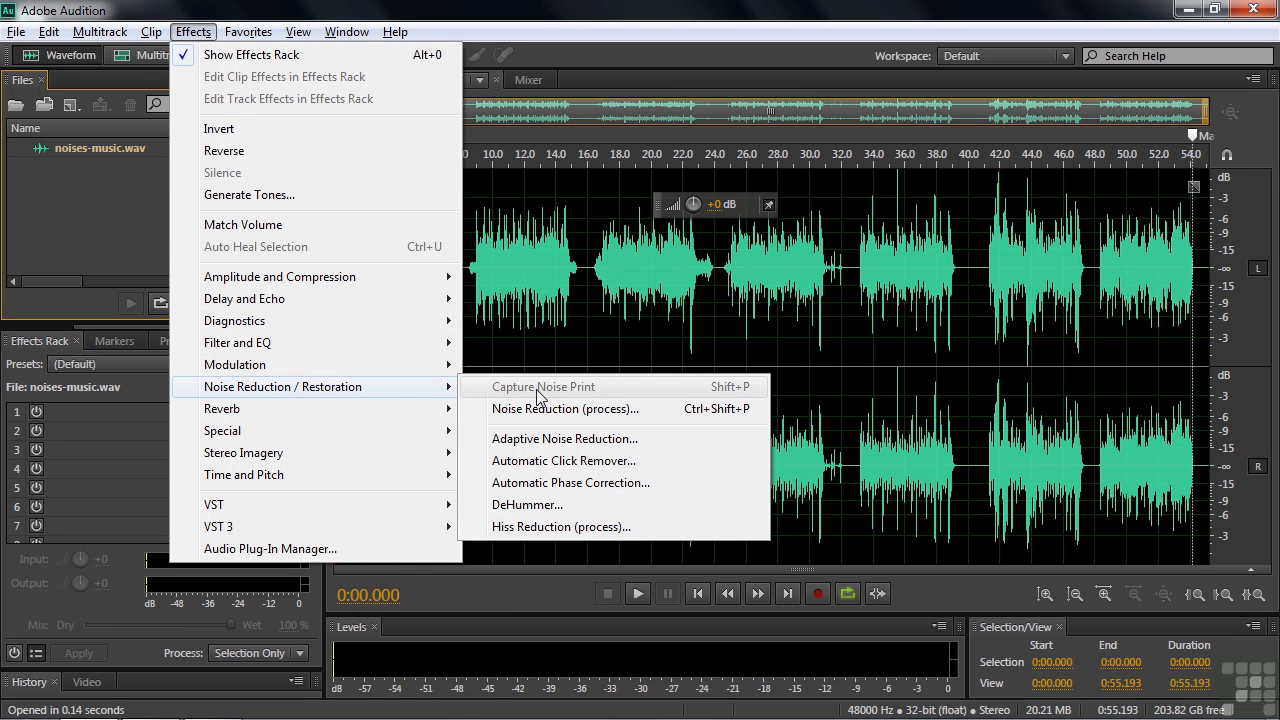
{"action": "left_click", "coordinate": [533, 527]}
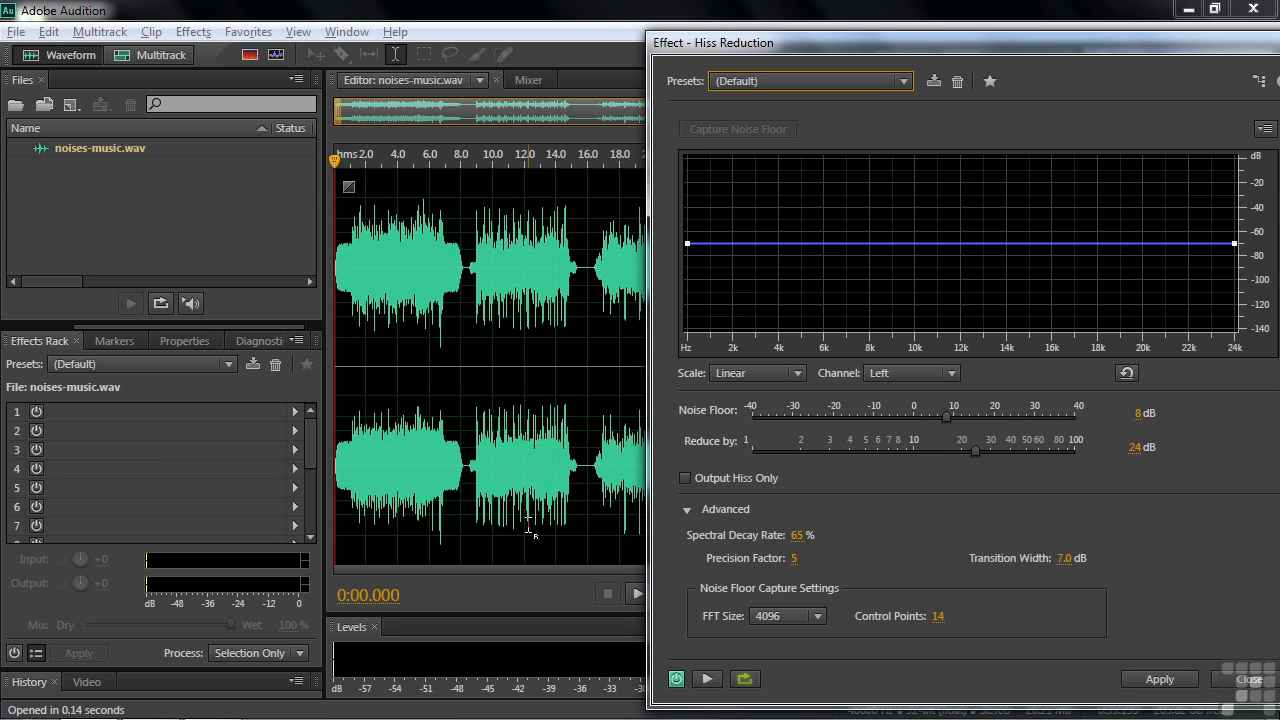
Step: Play the passage leading into the second music section to hear the hiss just before 9 s
{"action": "left_click", "coordinate": [467, 393]}
{"action": "key", "text": "space"}
{"action": "key", "text": "space"}
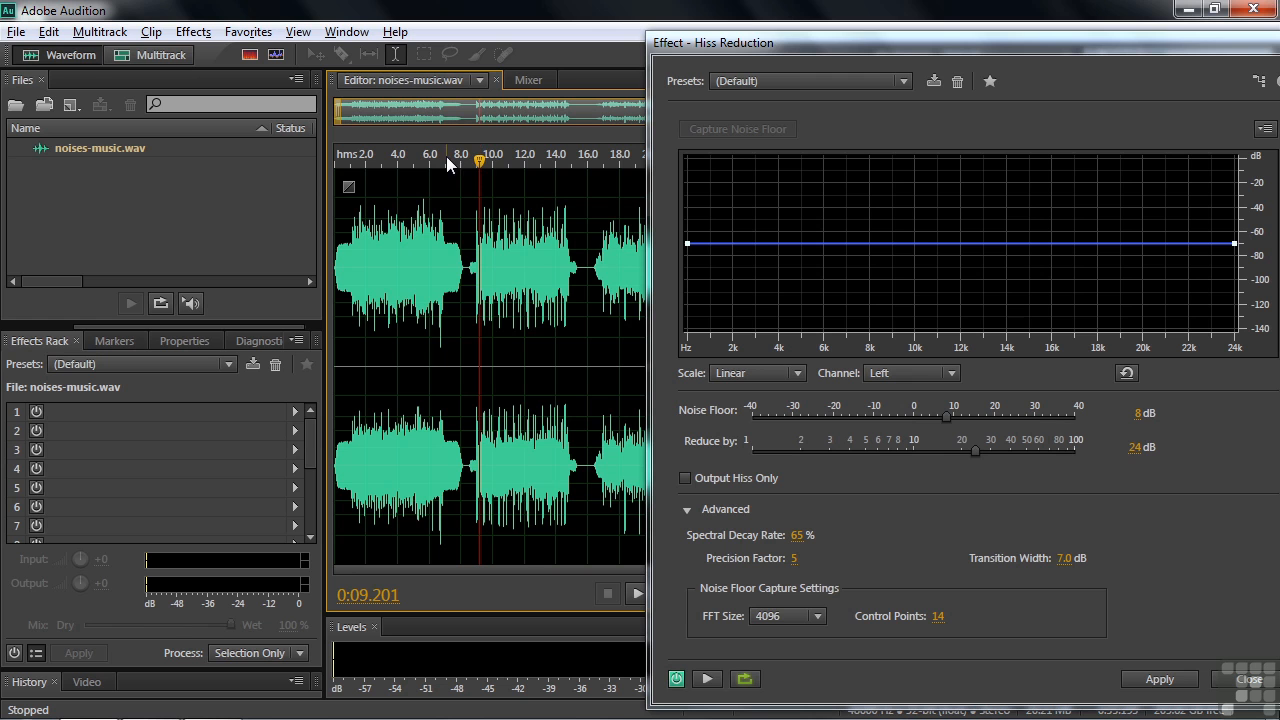
{"action": "left_click_drag", "start_coordinate": [447, 158], "coordinate": [597, 183]}
{"action": "left_click", "coordinate": [477, 270]}
{"action": "key", "text": "space"}
{"action": "key", "text": "space"}
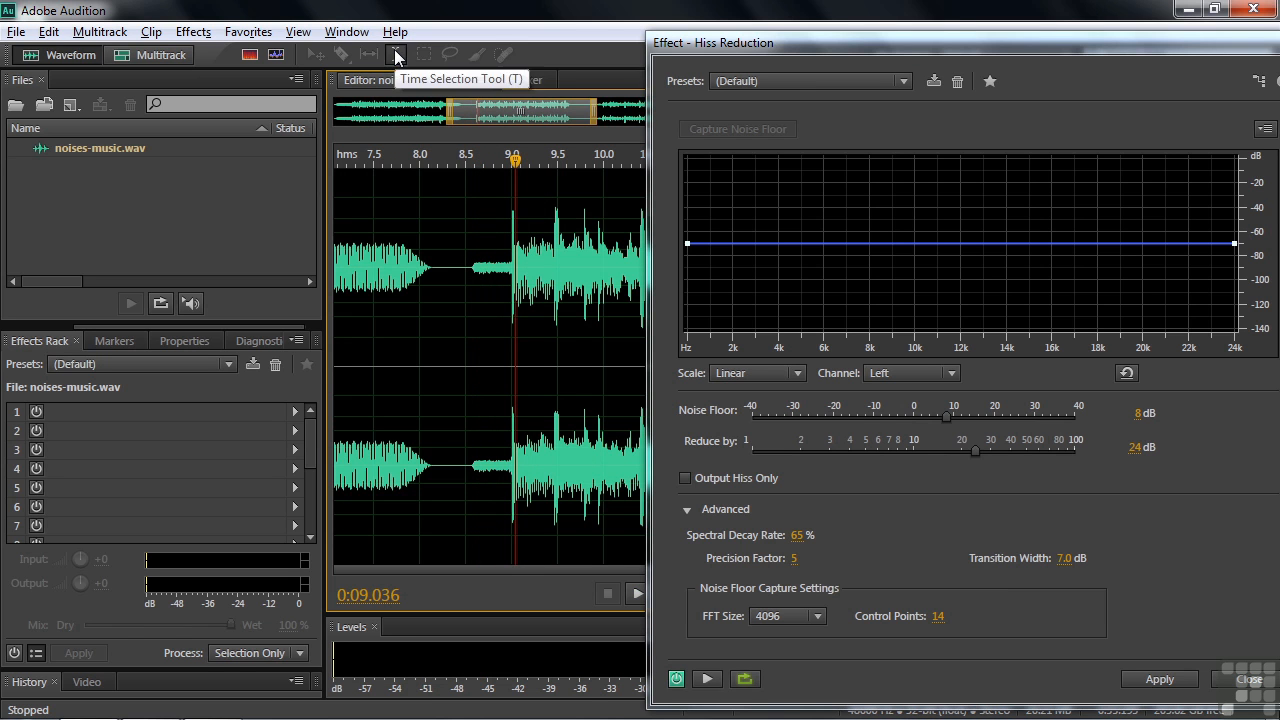
Step: Select the hiss-only stretch from about 8.58 s to 9.0 s and capture it as the noise floor
{"action": "left_click", "coordinate": [473, 267]}
{"action": "left_click_drag", "start_coordinate": [475, 267], "coordinate": [508, 288]}
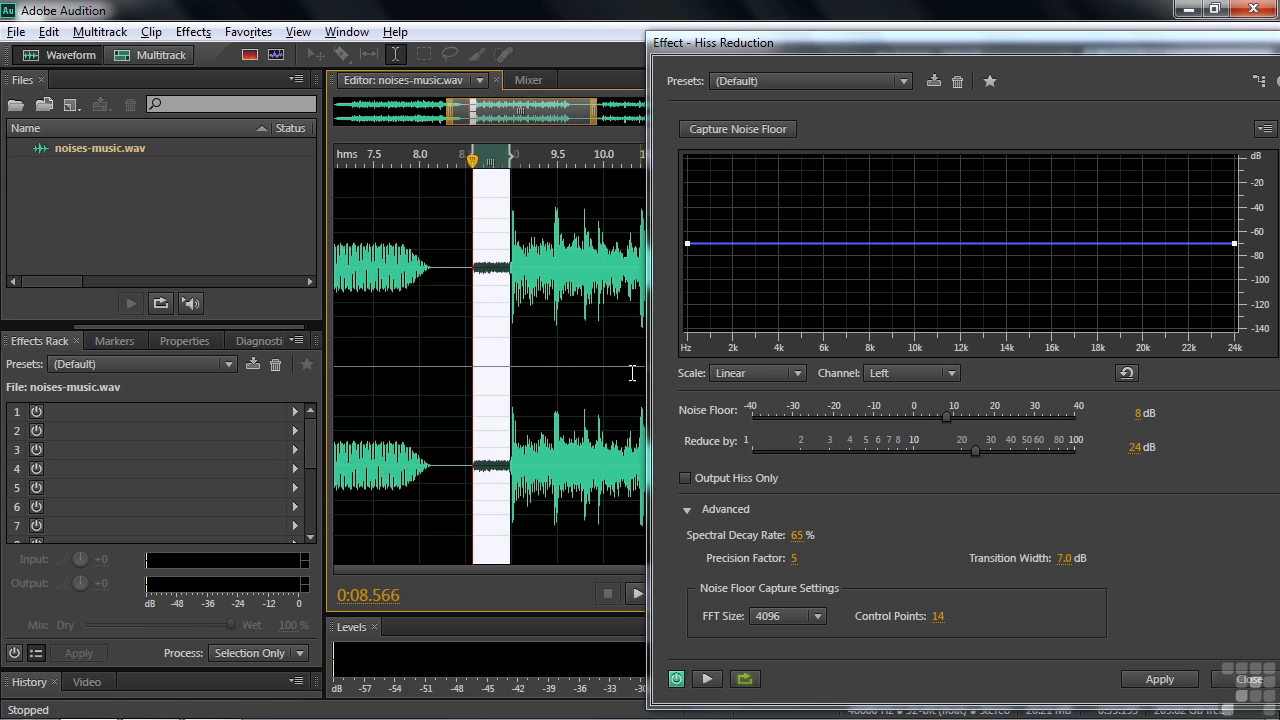
{"action": "mouse_move", "coordinate": [772, 50]}
{"action": "left_mouse_down"}
{"action": "mouse_move", "coordinate": [1044, 61]}
{"action": "mouse_move", "coordinate": [790, 53]}
{"action": "left_mouse_up"}
{"action": "key", "text": "space"}
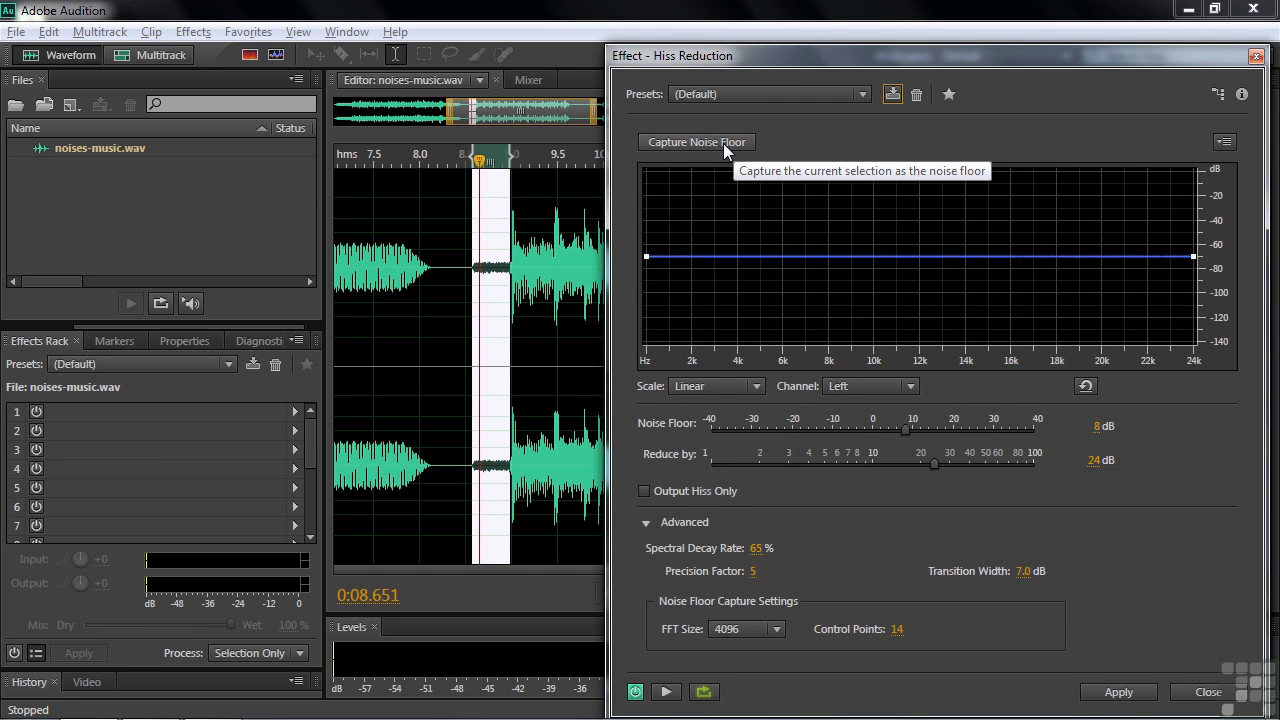
{"action": "left_click", "coordinate": [458, 256]}
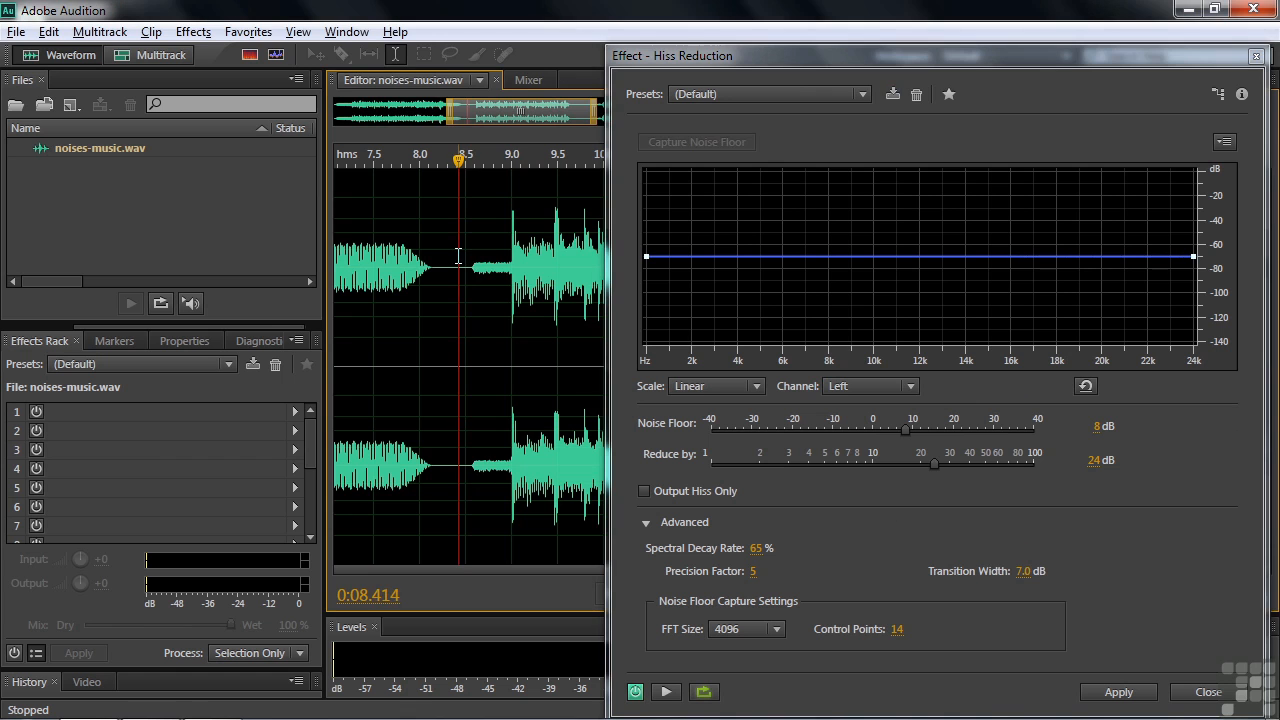
{"action": "left_click_drag", "start_coordinate": [474, 265], "coordinate": [513, 284]}
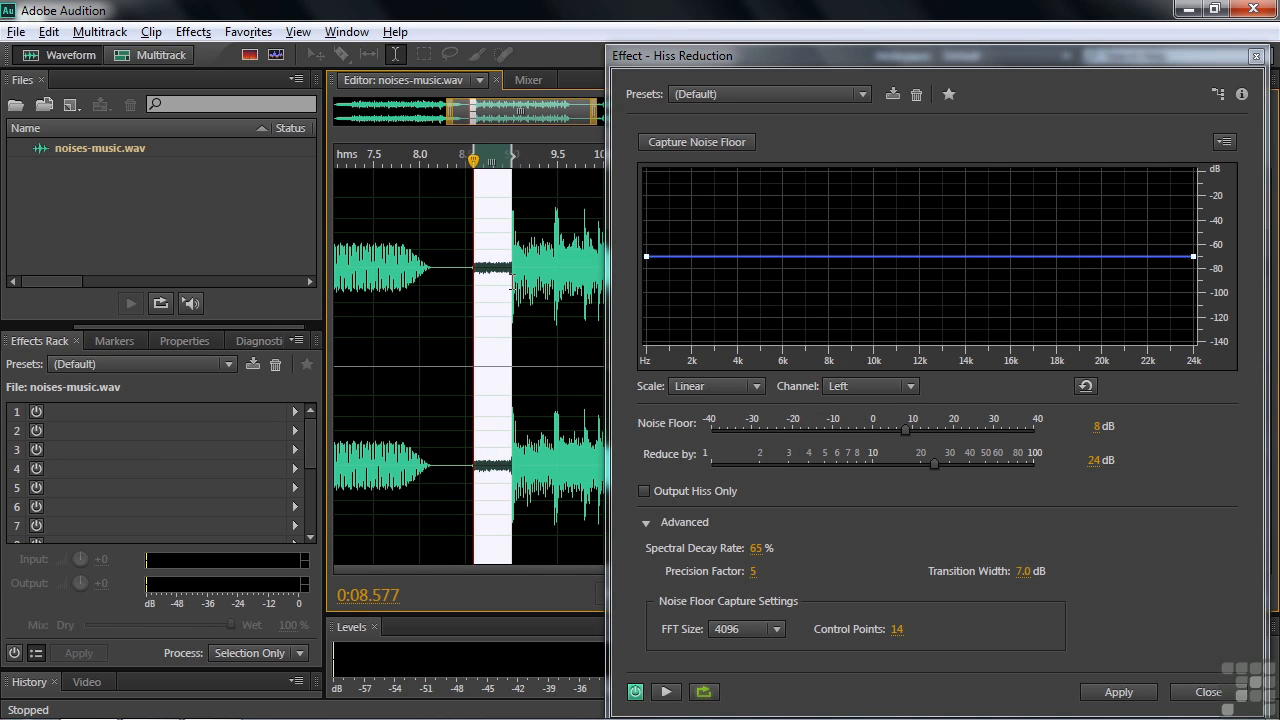
{"action": "left_click", "coordinate": [677, 141]}
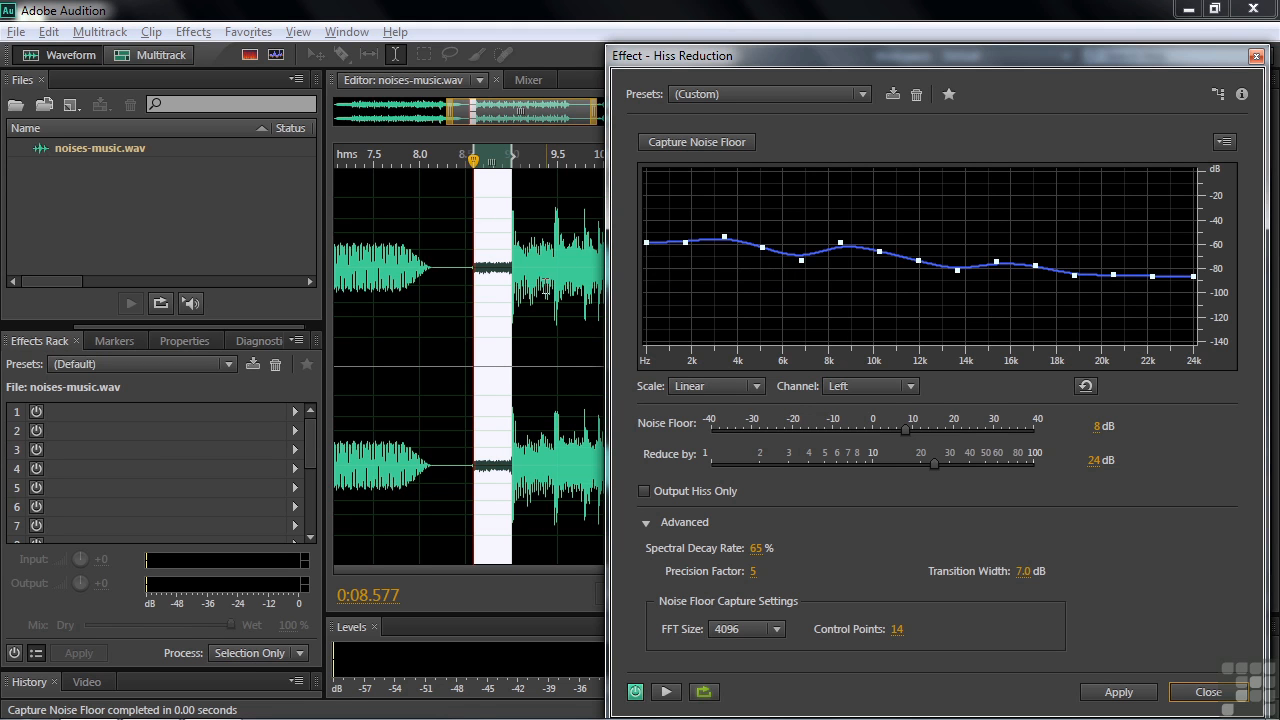
Step: Preview the hiss reduction from about 8.5 s while setting Noise Floor to 15.2 dB and Reduce by to 39.5 dB
{"action": "left_click", "coordinate": [466, 326]}
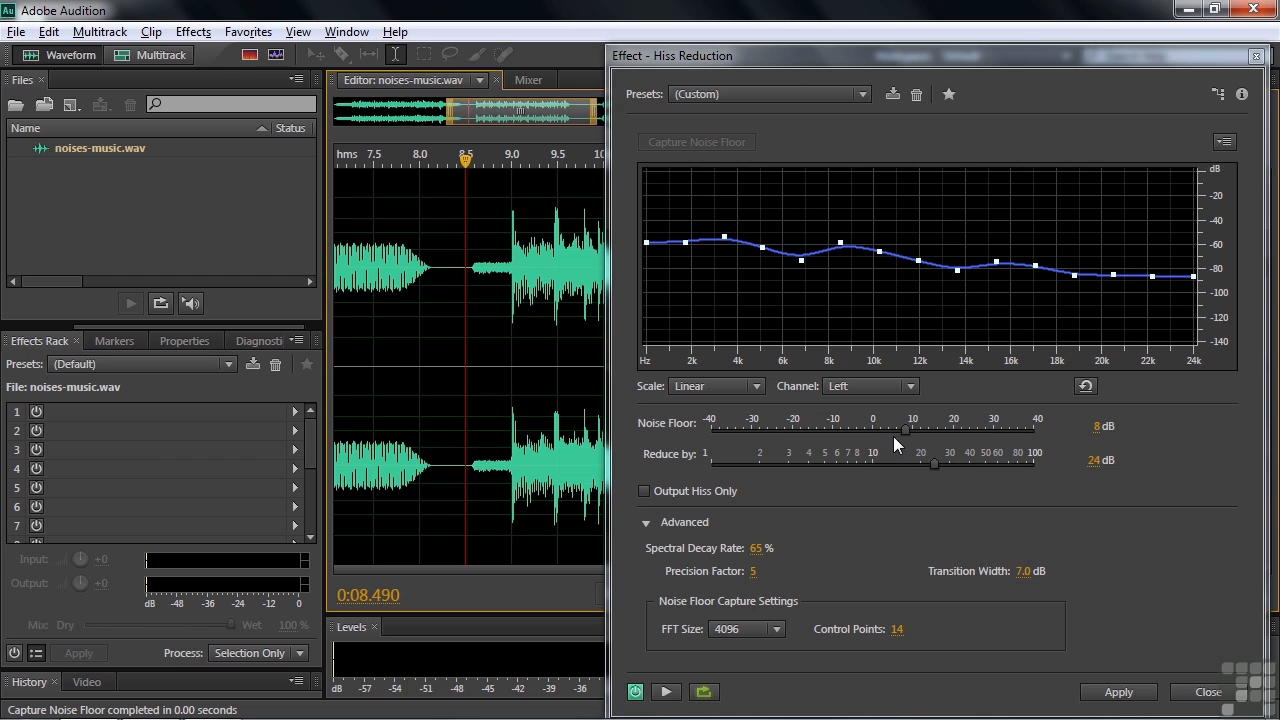
{"action": "left_click", "coordinate": [666, 691]}
{"action": "left_click_drag", "start_coordinate": [905, 423], "coordinate": [967, 467]}
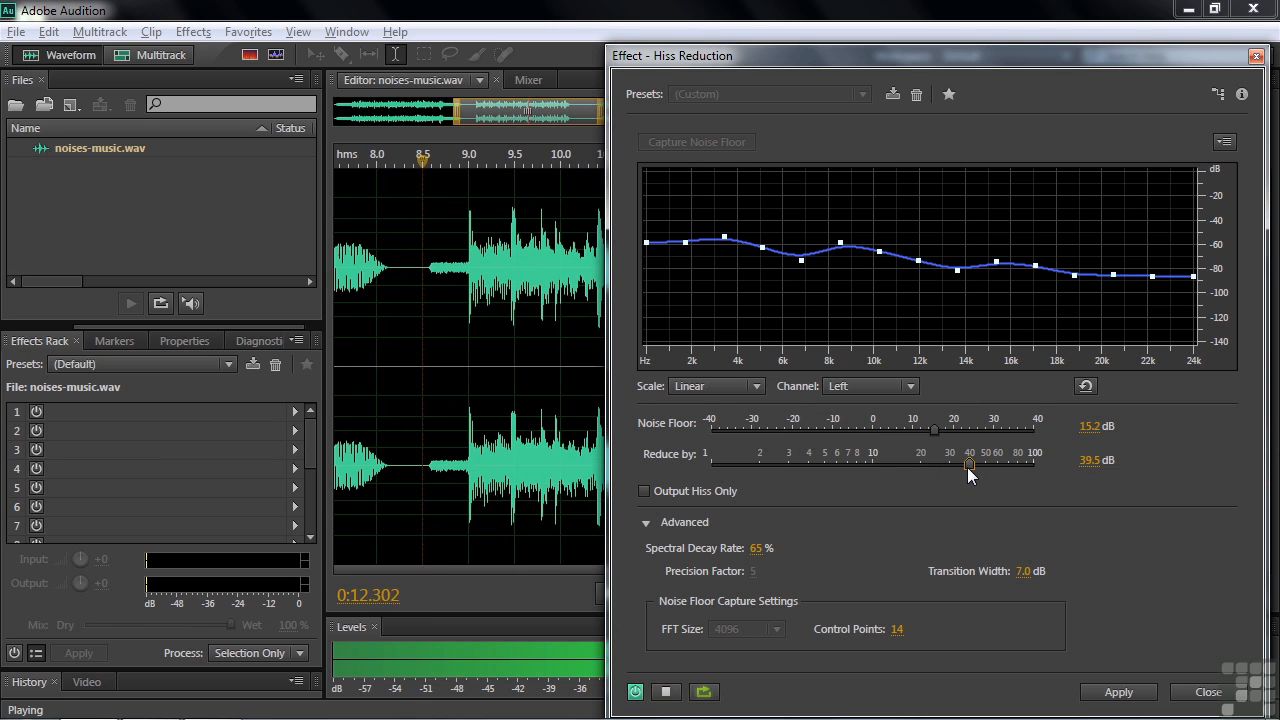
Step: Replay from about 8.5 s with Noise Floor set to 10.2 dB, and close Hiss Reduction without applying it
{"action": "left_click", "coordinate": [388, 343]}
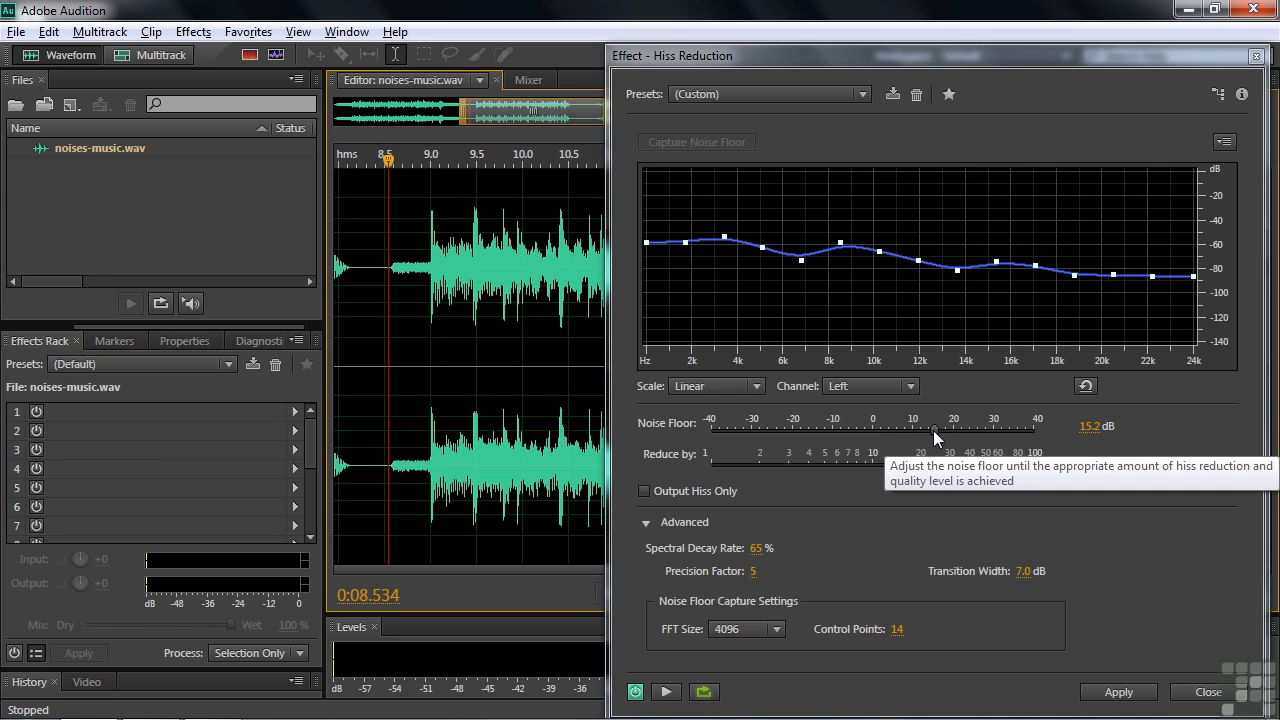
{"action": "key", "text": "space"}
{"action": "left_click_drag", "start_coordinate": [951, 437], "coordinate": [914, 443]}
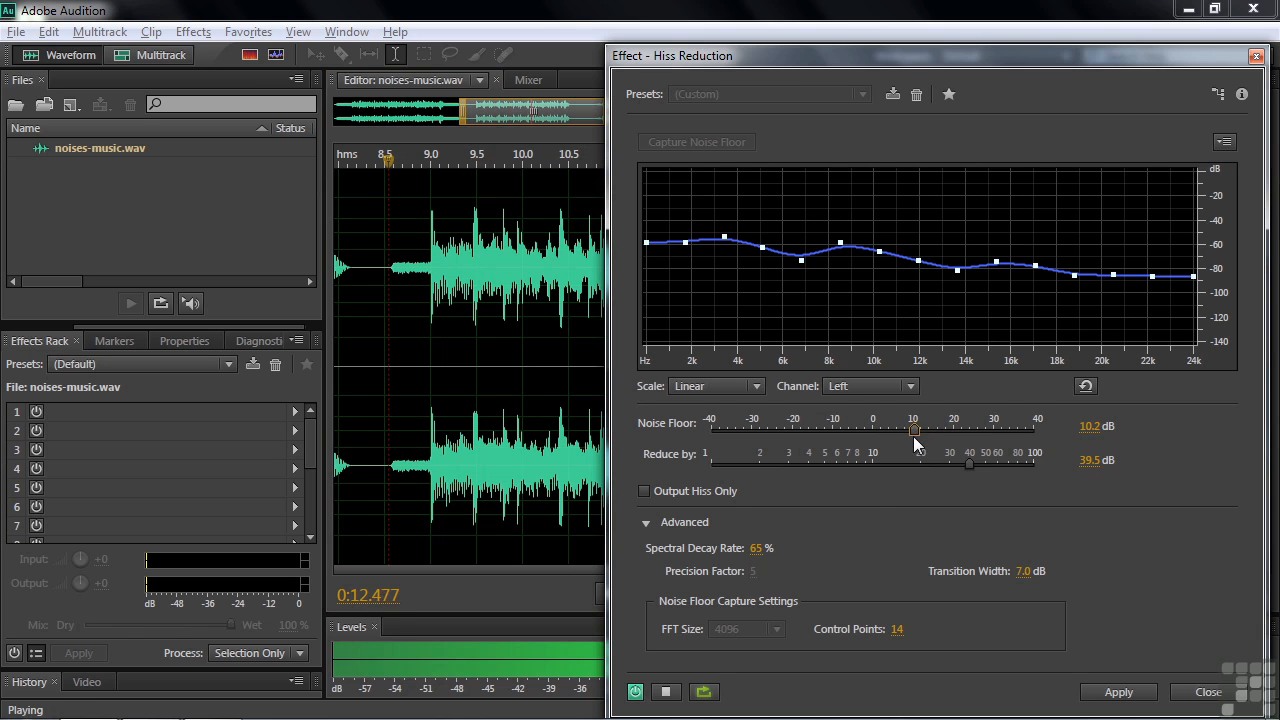
{"action": "key", "text": "space"}
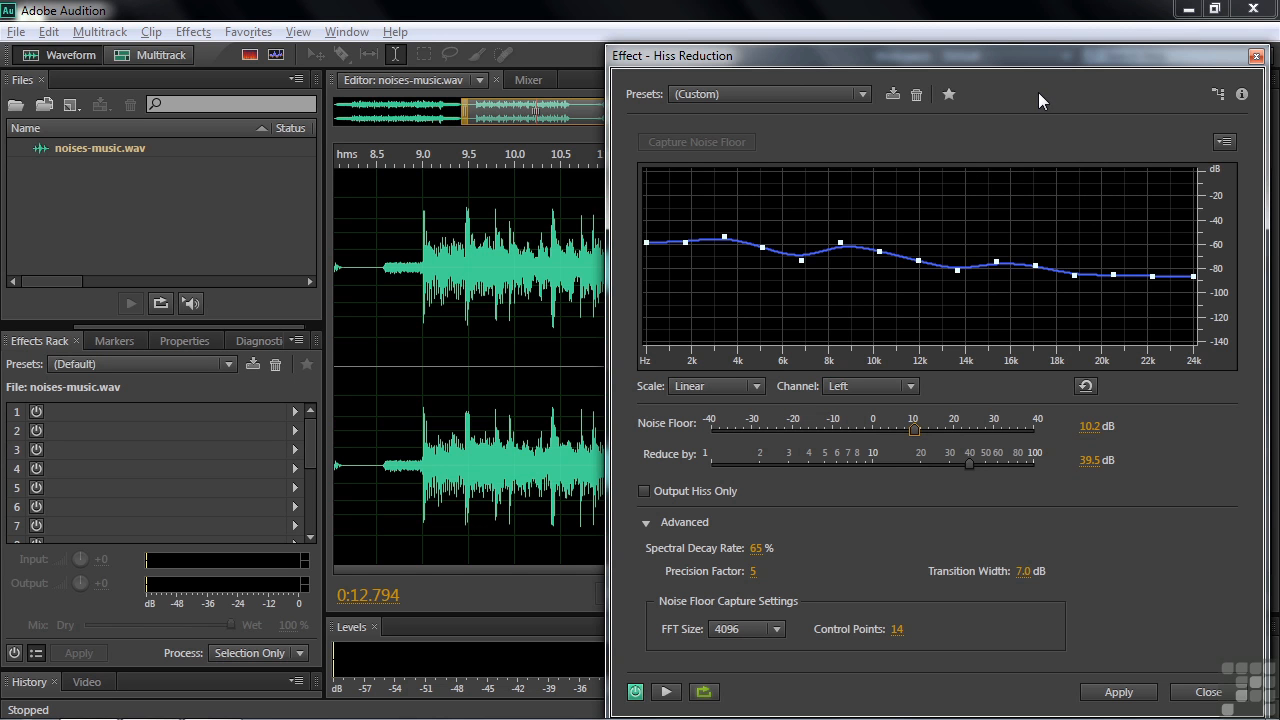
{"action": "left_click", "coordinate": [1256, 56]}
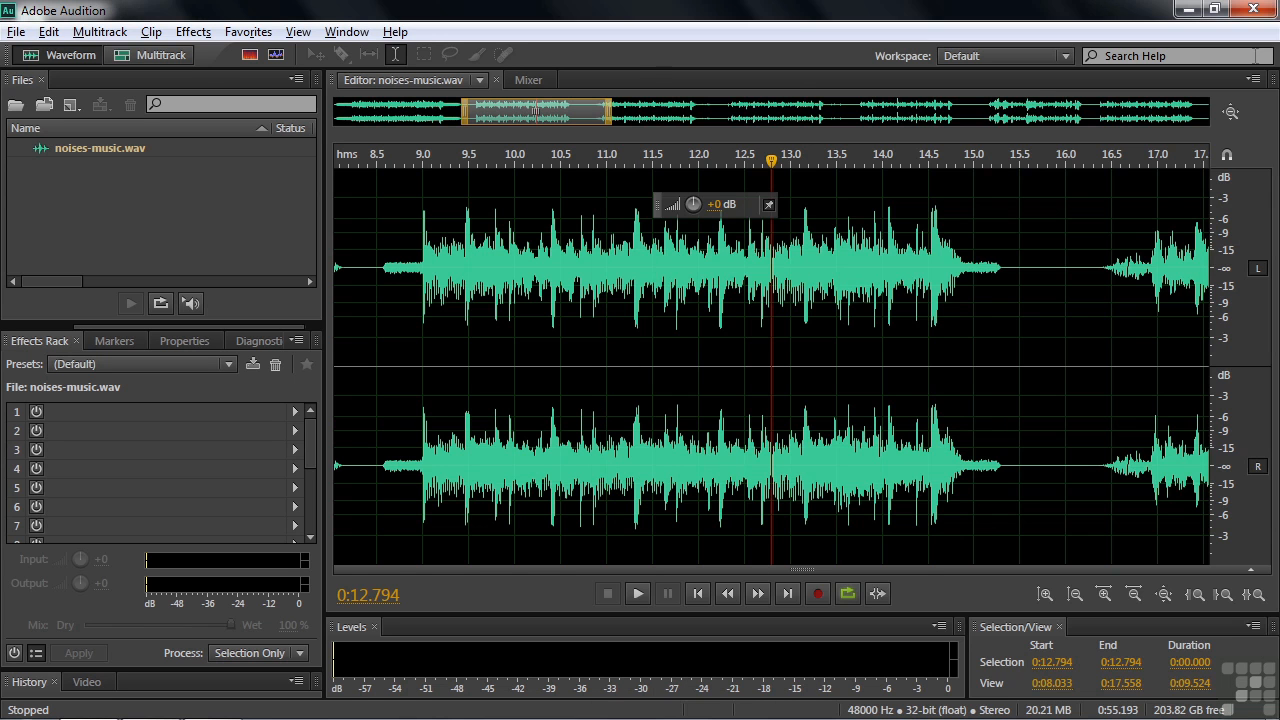
Step: Open the Noise Reduction (process) effect
{"action": "left_click", "coordinate": [190, 35]}
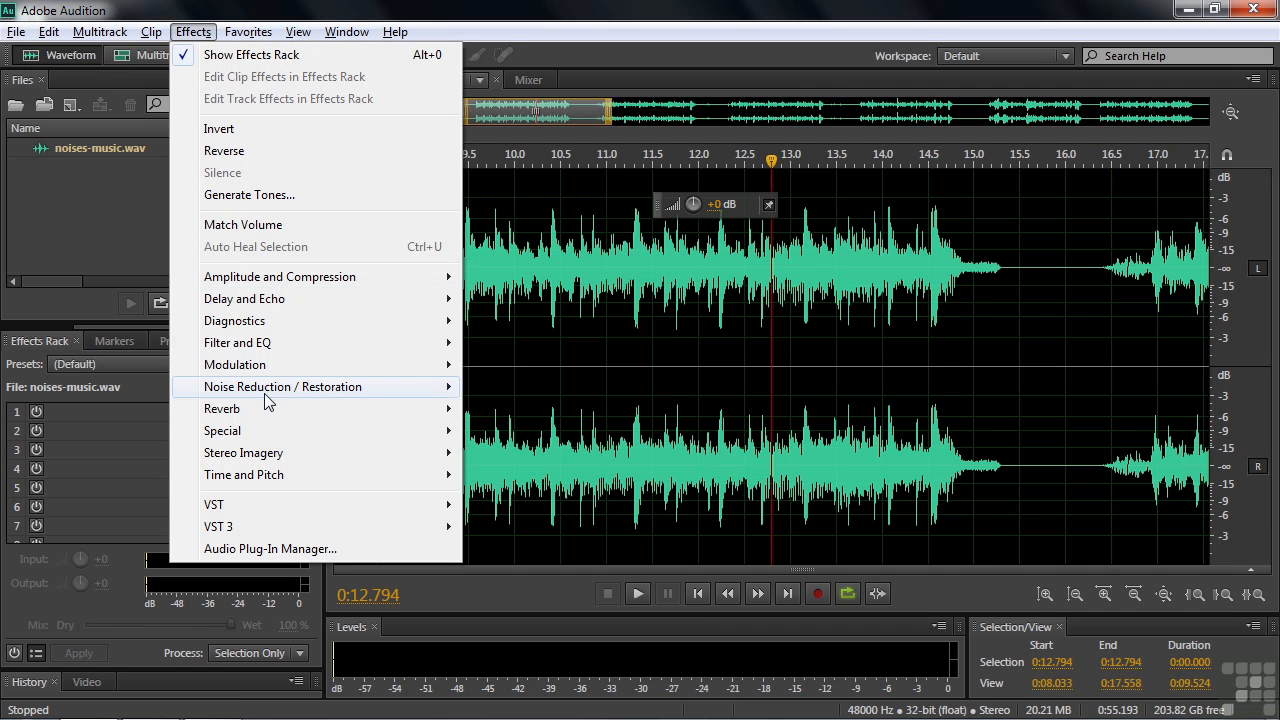
{"action": "mouse_move", "coordinate": [270, 390]}
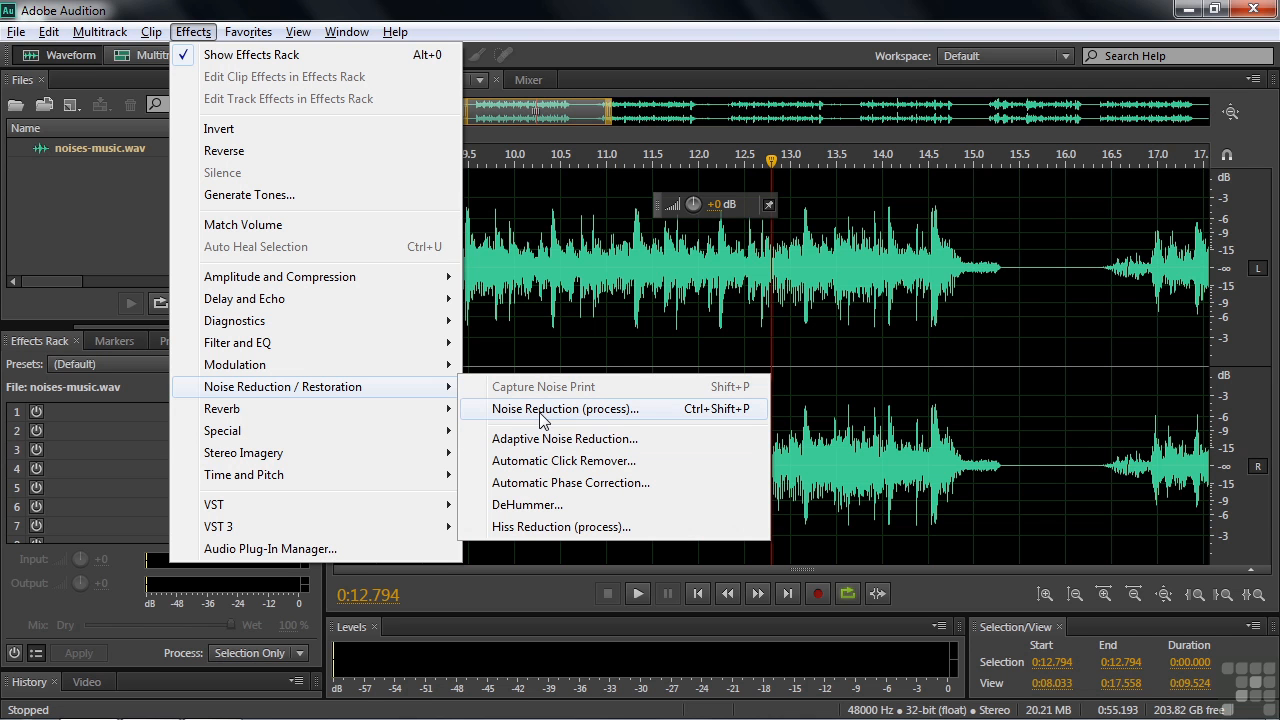
{"action": "left_click", "coordinate": [502, 419]}
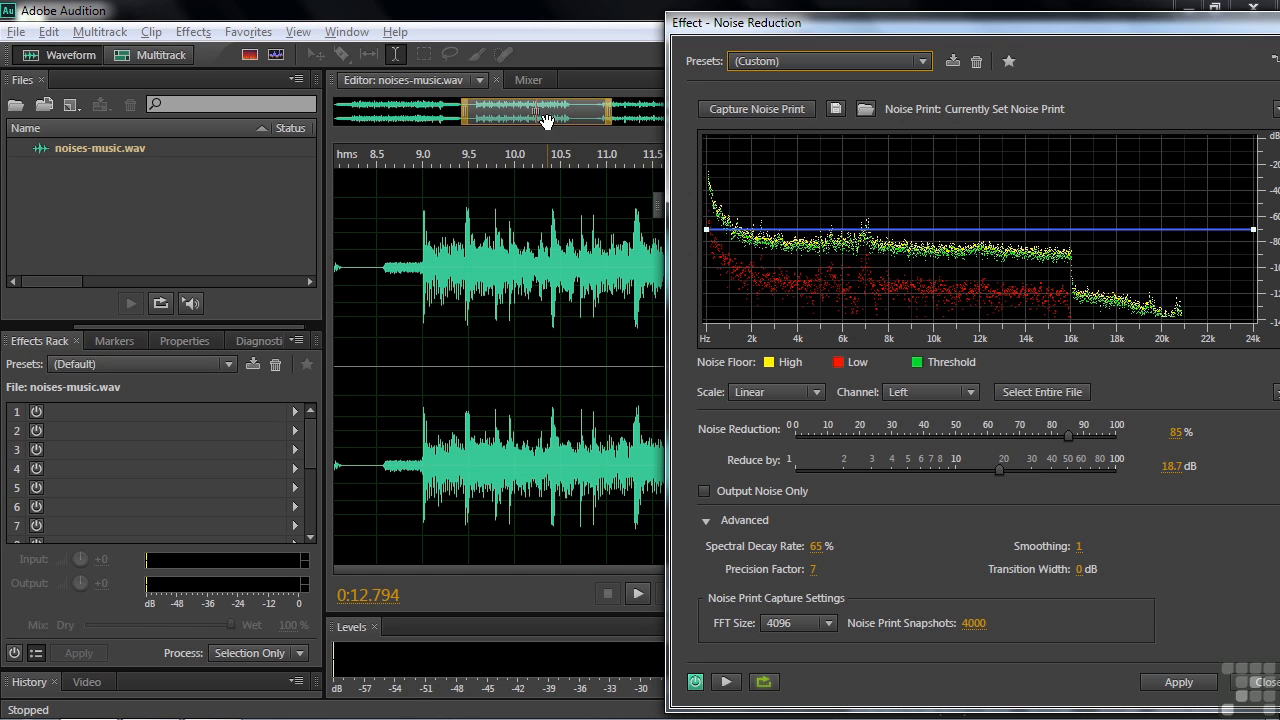
Step: Play the start of the third music section from about 16.3 s to hear its noisy lead-in
{"action": "left_click_drag", "start_coordinate": [537, 120], "coordinate": [665, 116]}
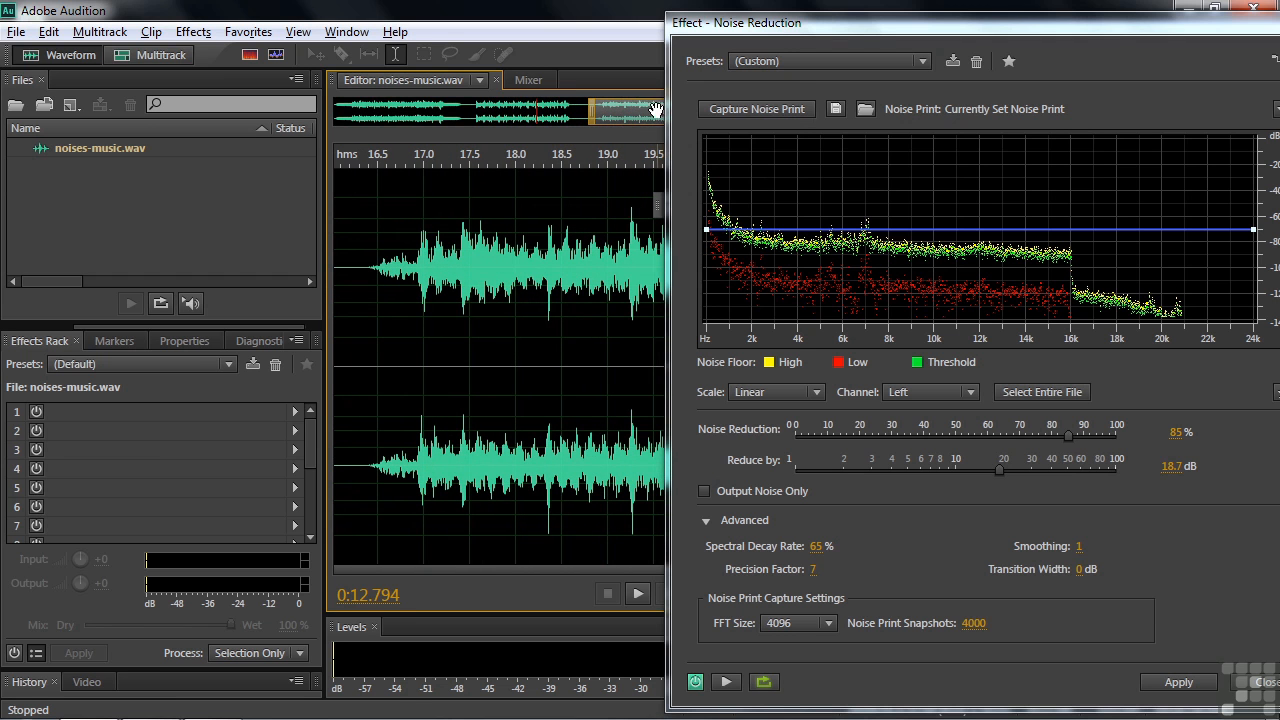
{"action": "left_click", "coordinate": [364, 348]}
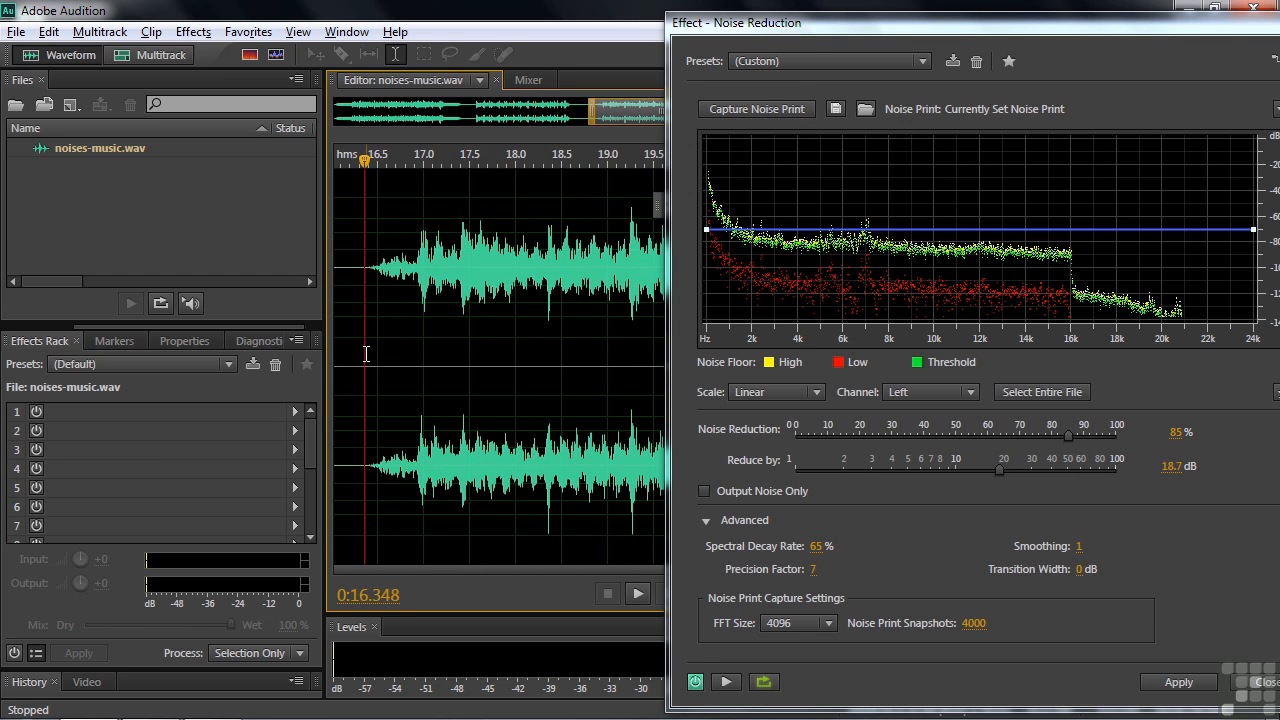
{"action": "key", "text": "space"}
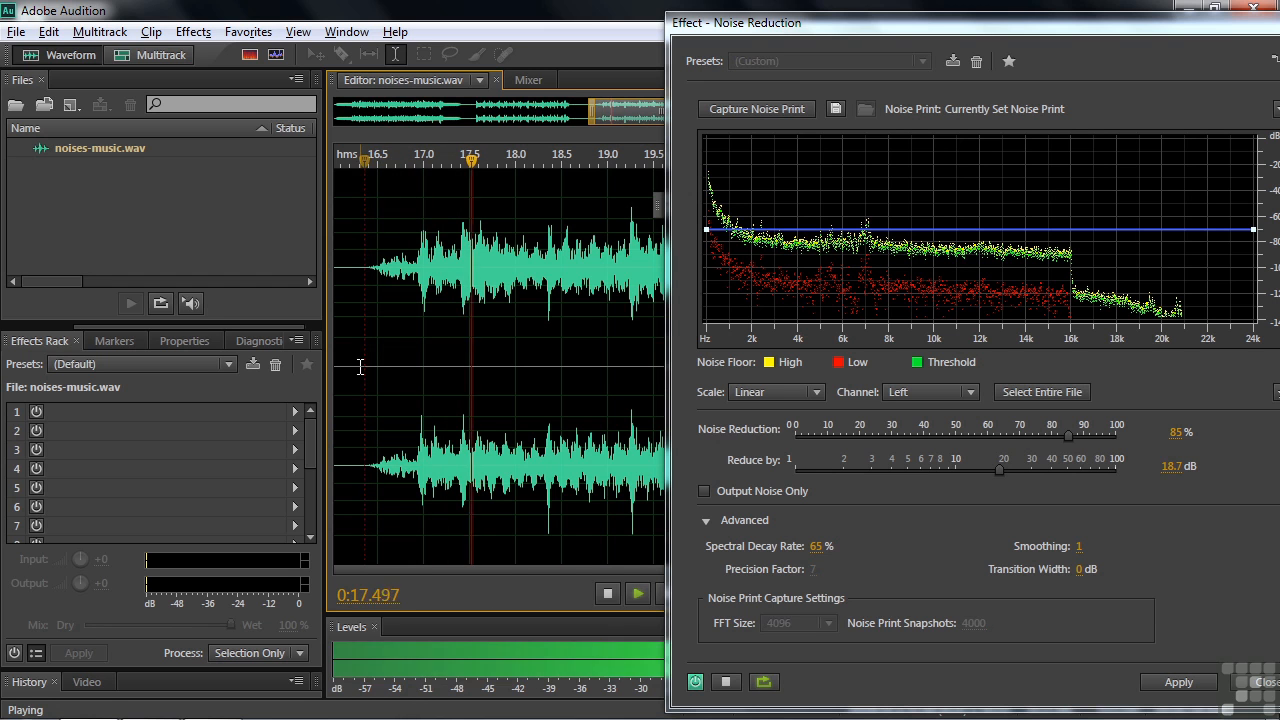
{"action": "key", "text": "space"}
{"action": "key", "text": "space"}
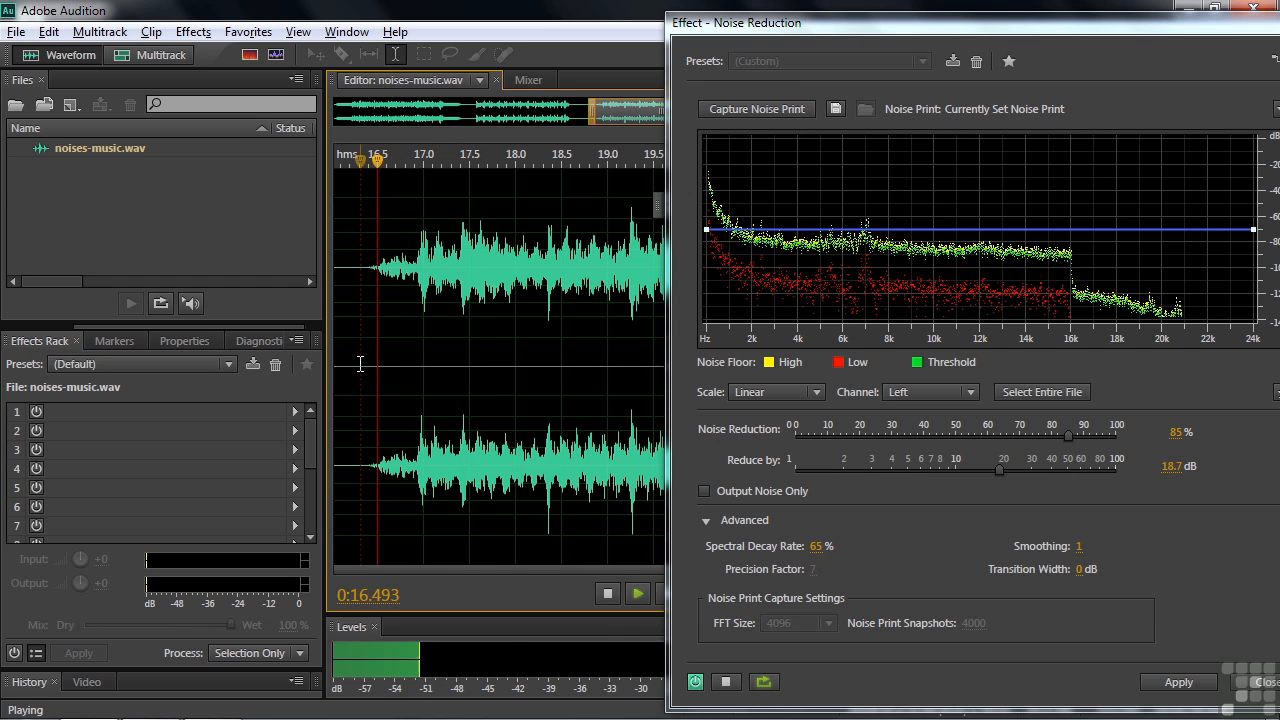
{"action": "key", "text": "space"}
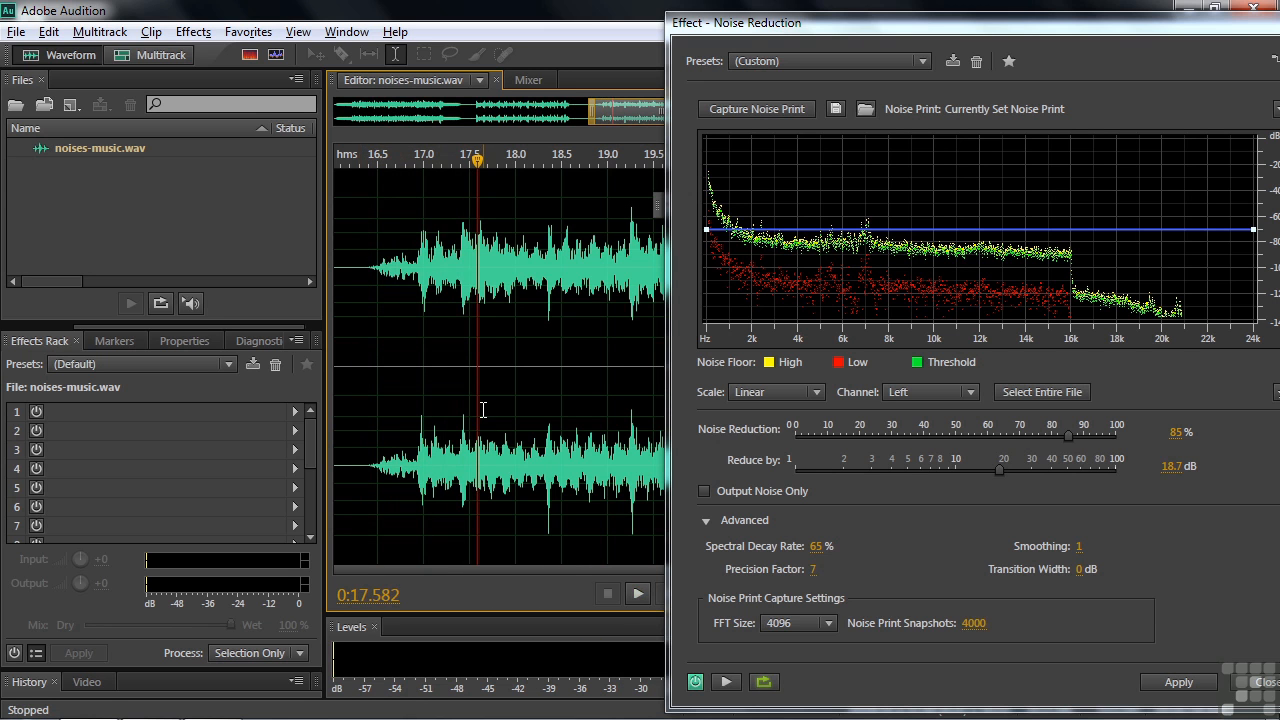
Step: Capture a noise print from the lead-in between about 16.47 s and 16.9 s and briefly preview the reduction
{"action": "left_click_drag", "start_coordinate": [374, 366], "coordinate": [414, 366]}
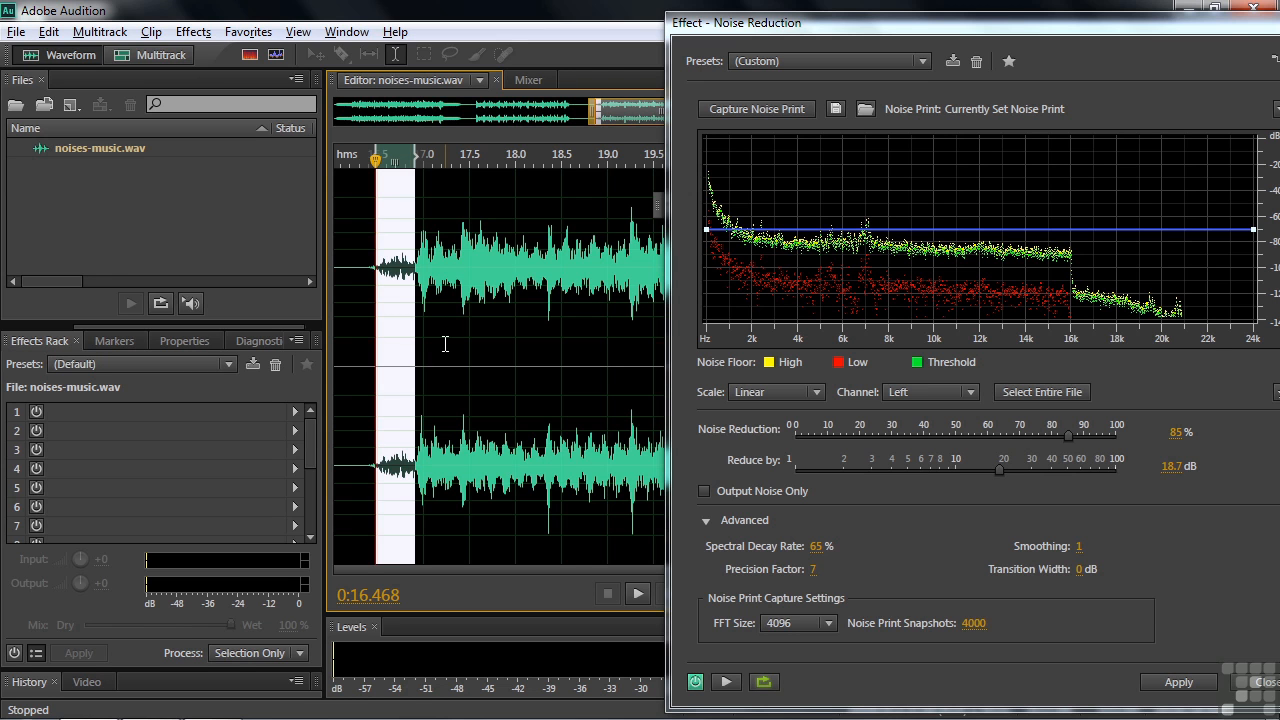
{"action": "left_click", "coordinate": [774, 110]}
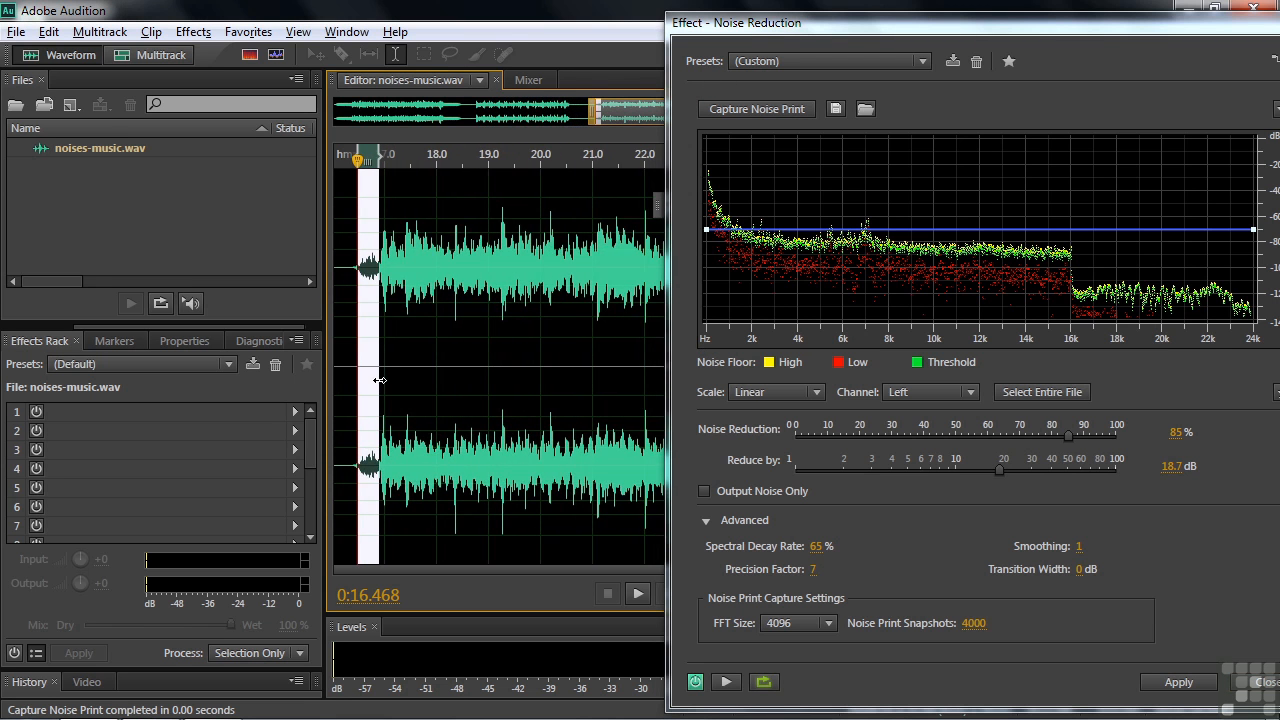
{"action": "left_click", "coordinate": [347, 356]}
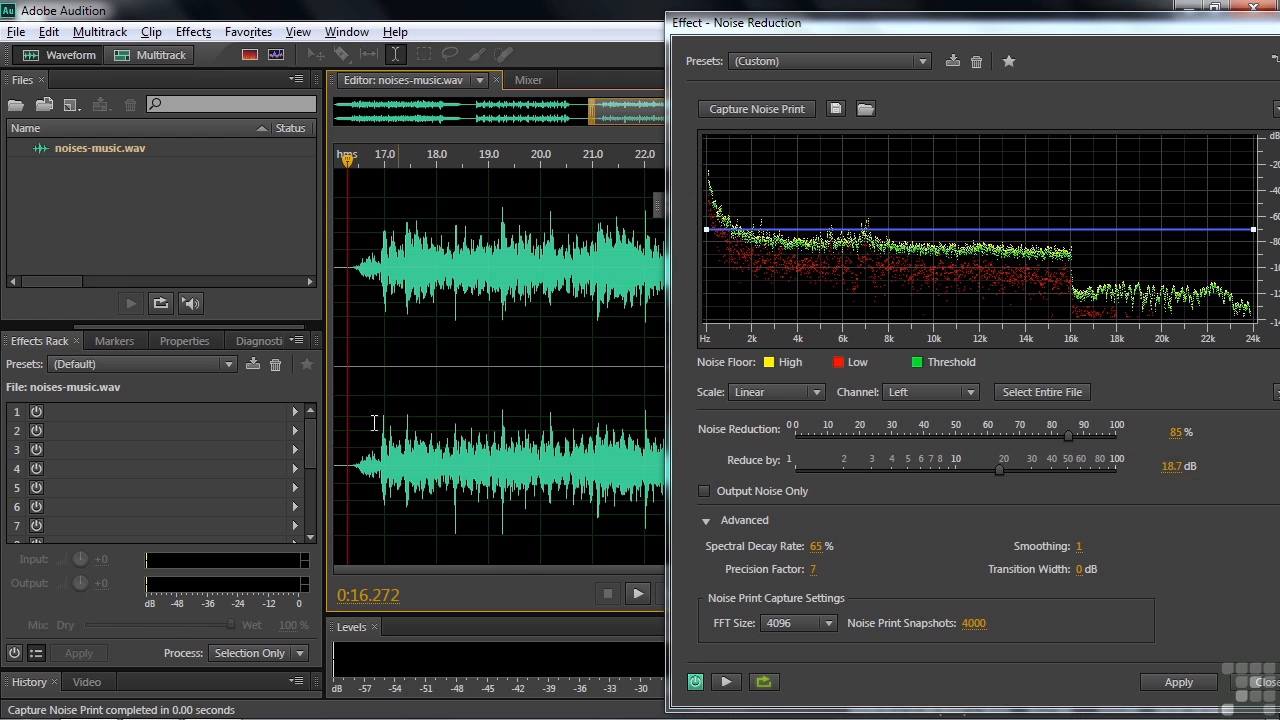
{"action": "left_click", "coordinate": [726, 682]}
{"action": "left_click", "coordinate": [726, 682]}
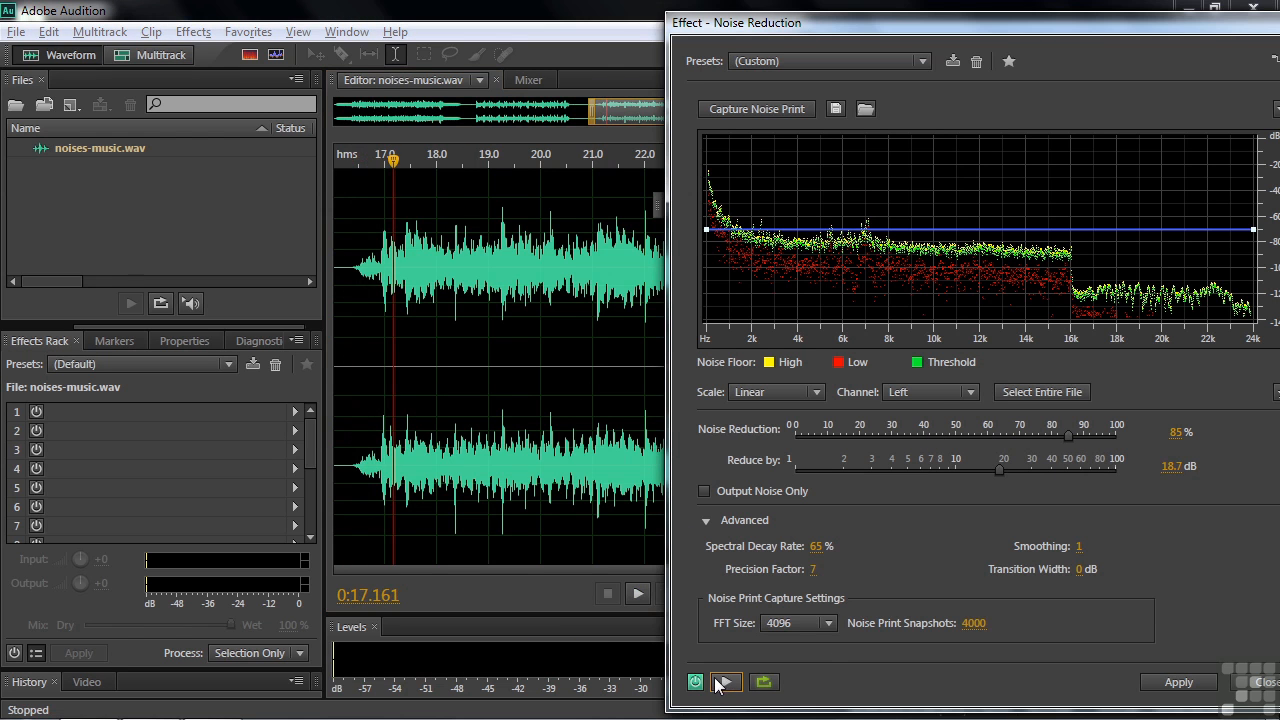
Step: Preview from about 16.3 s while setting Noise Reduction to 86% and Reduce by to 22.5 dB
{"action": "left_click", "coordinate": [350, 360]}
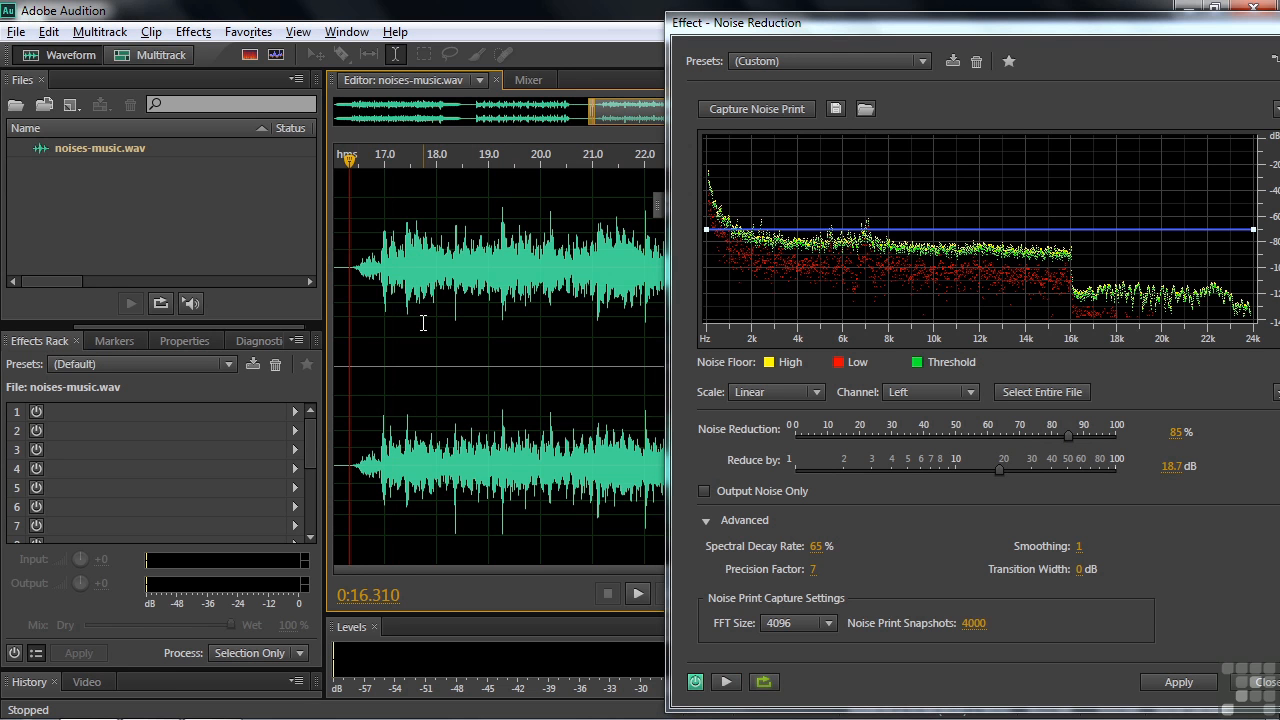
{"action": "key", "text": "space"}
{"action": "left_click_drag", "start_coordinate": [1069, 430], "coordinate": [1076, 438]}
{"action": "mouse_move", "coordinate": [1010, 466]}
{"action": "left_mouse_down"}
{"action": "mouse_move", "coordinate": [1068, 472]}
{"action": "mouse_move", "coordinate": [991, 497]}
{"action": "mouse_move", "coordinate": [1016, 466]}
{"action": "left_mouse_up"}
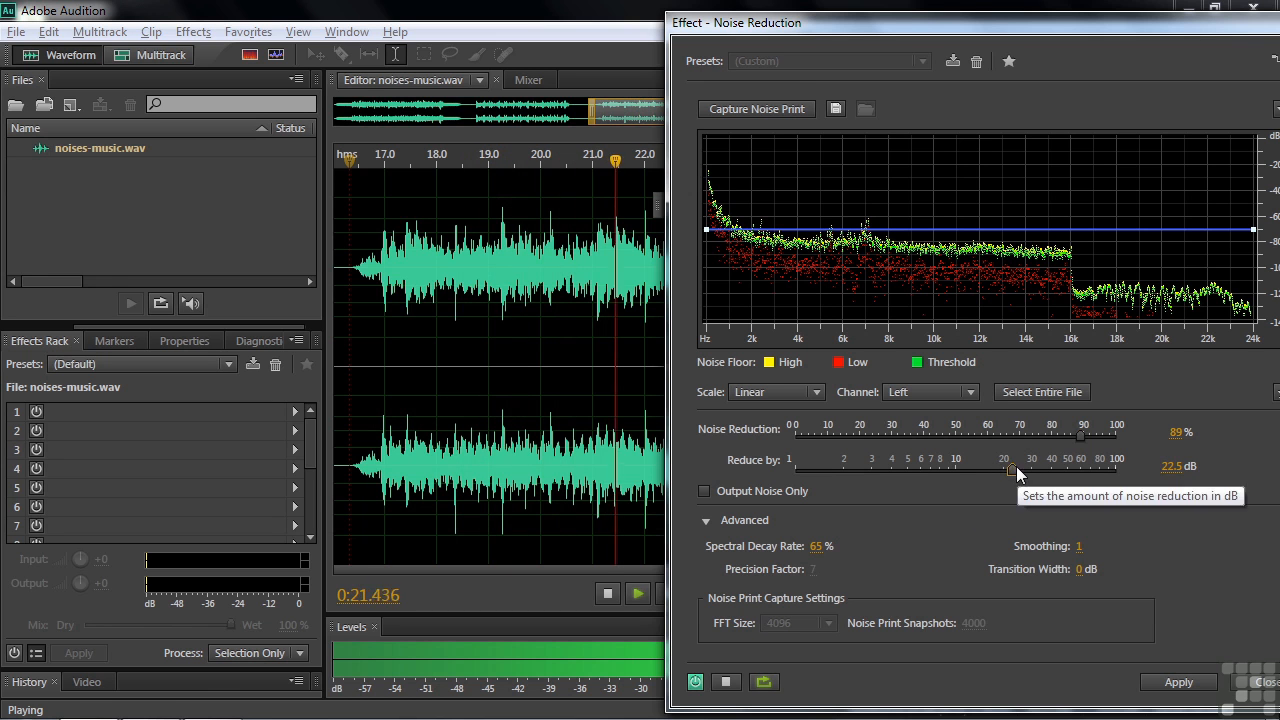
{"action": "left_click", "coordinate": [1068, 436]}
{"action": "key", "text": "space"}
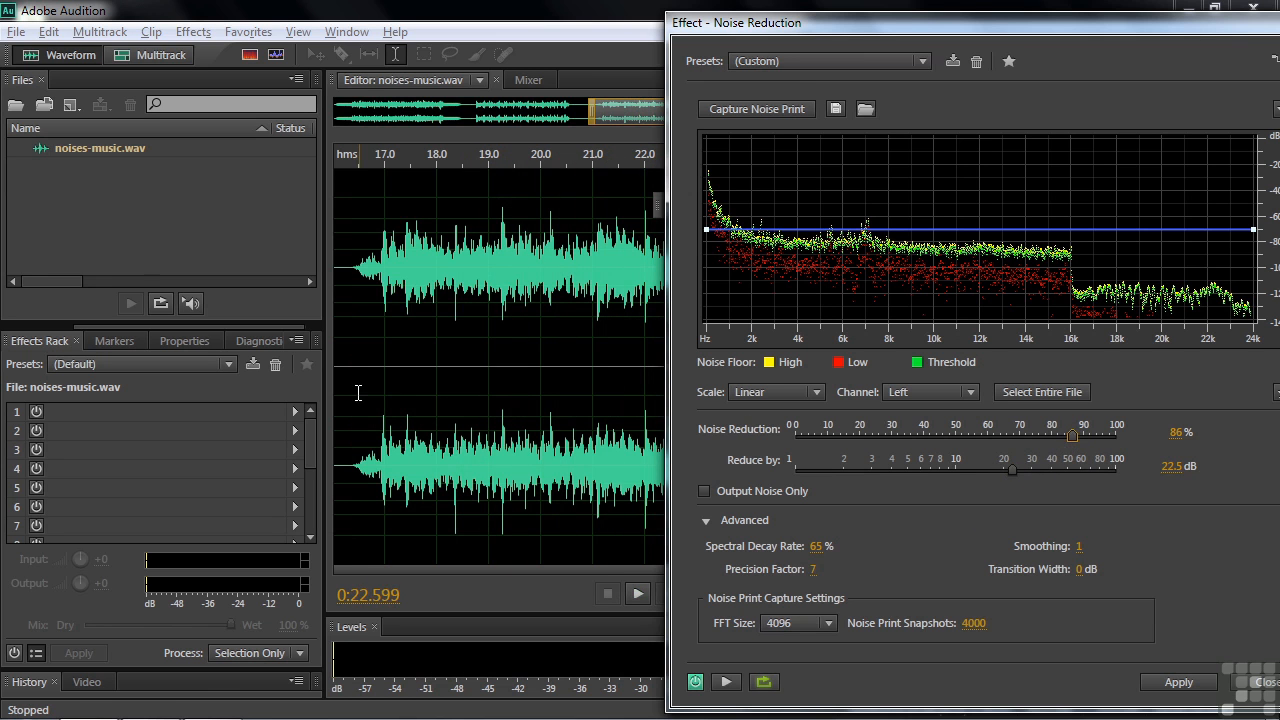
Step: Replay the third music section's start while setting Noise Reduction to 89%
{"action": "key", "text": "space"}
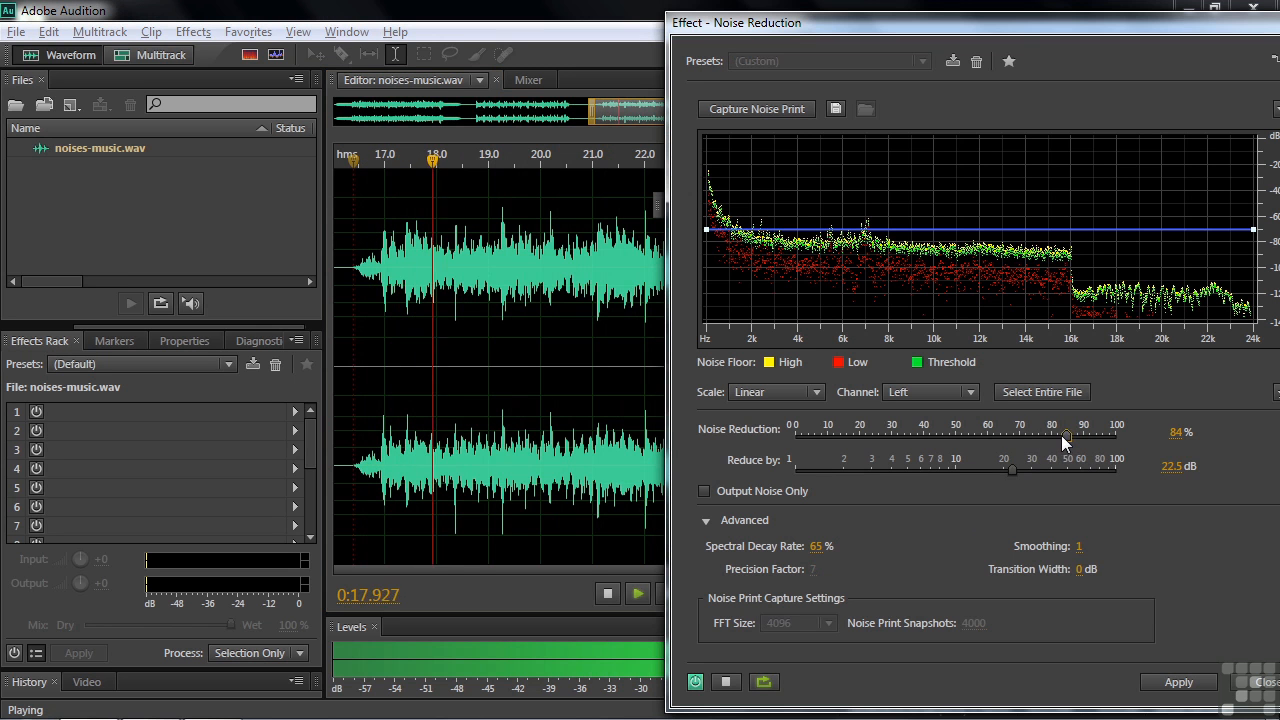
{"action": "left_click", "coordinate": [1070, 441]}
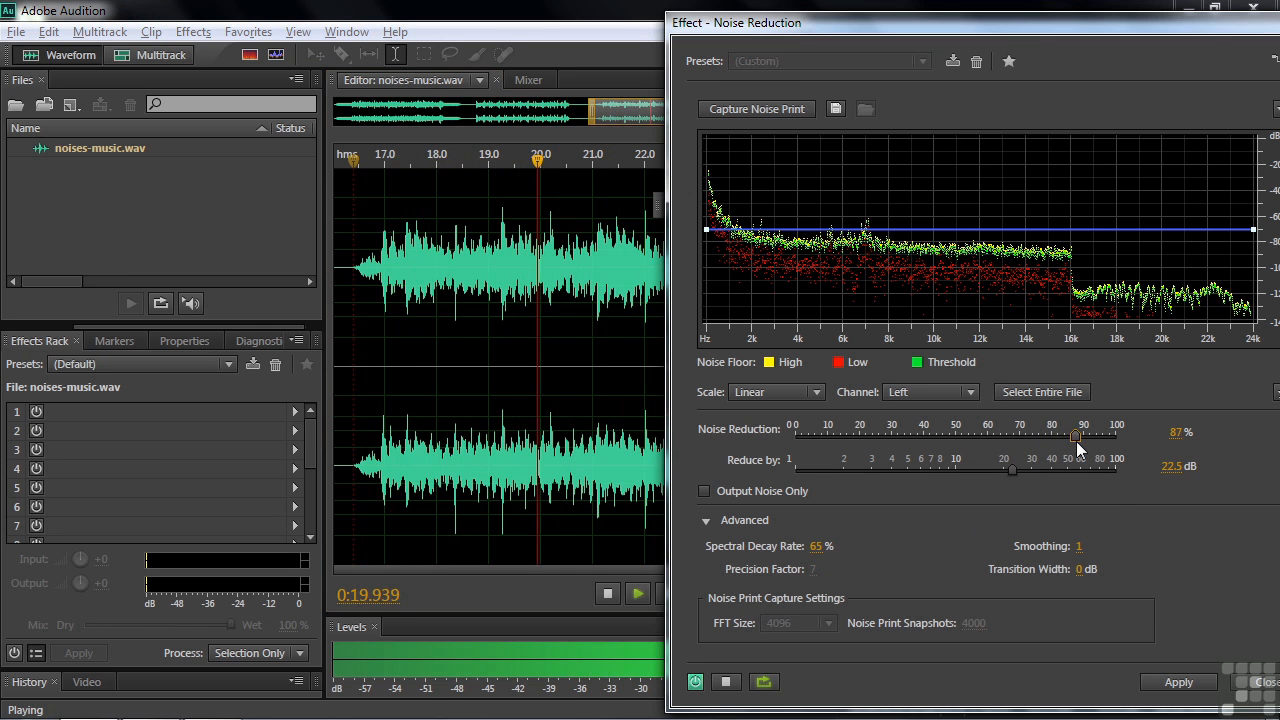
{"action": "left_click", "coordinate": [1075, 439]}
{"action": "key", "text": "space"}
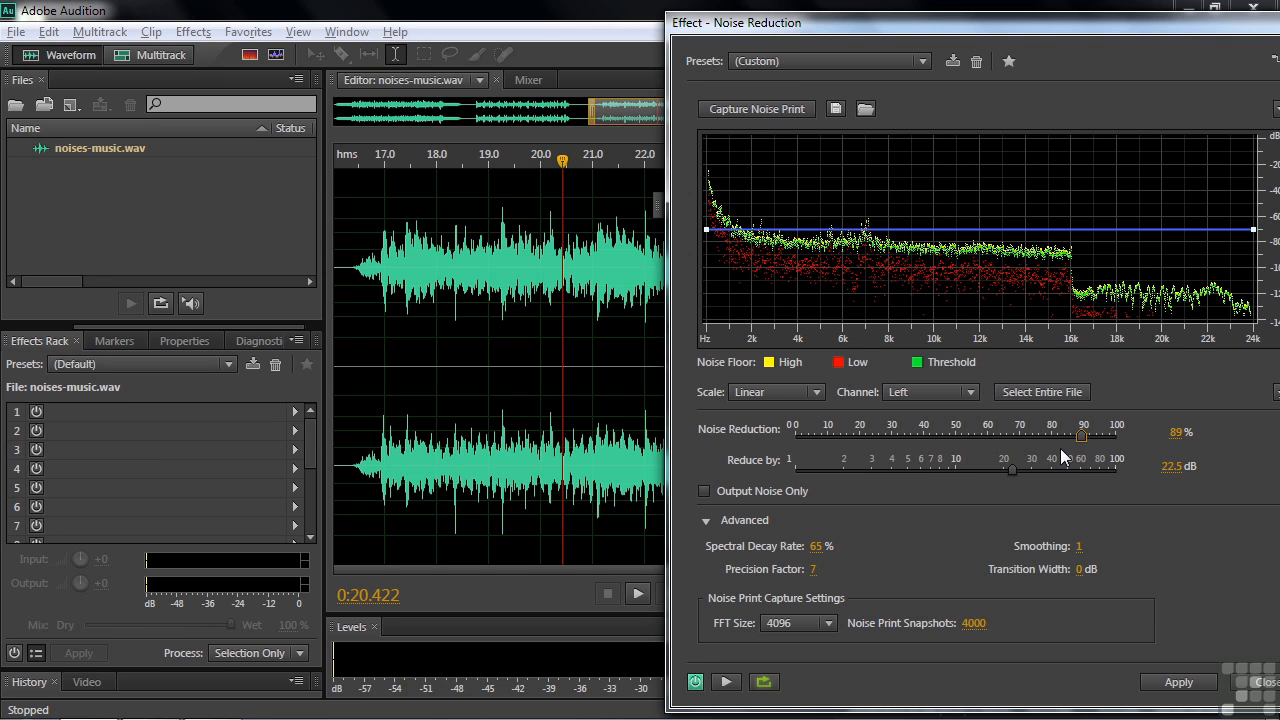
Step: Preview the third section's lead-in from about 16.3 s with the adjusted noise reduction settings
{"action": "left_click", "coordinate": [350, 362]}
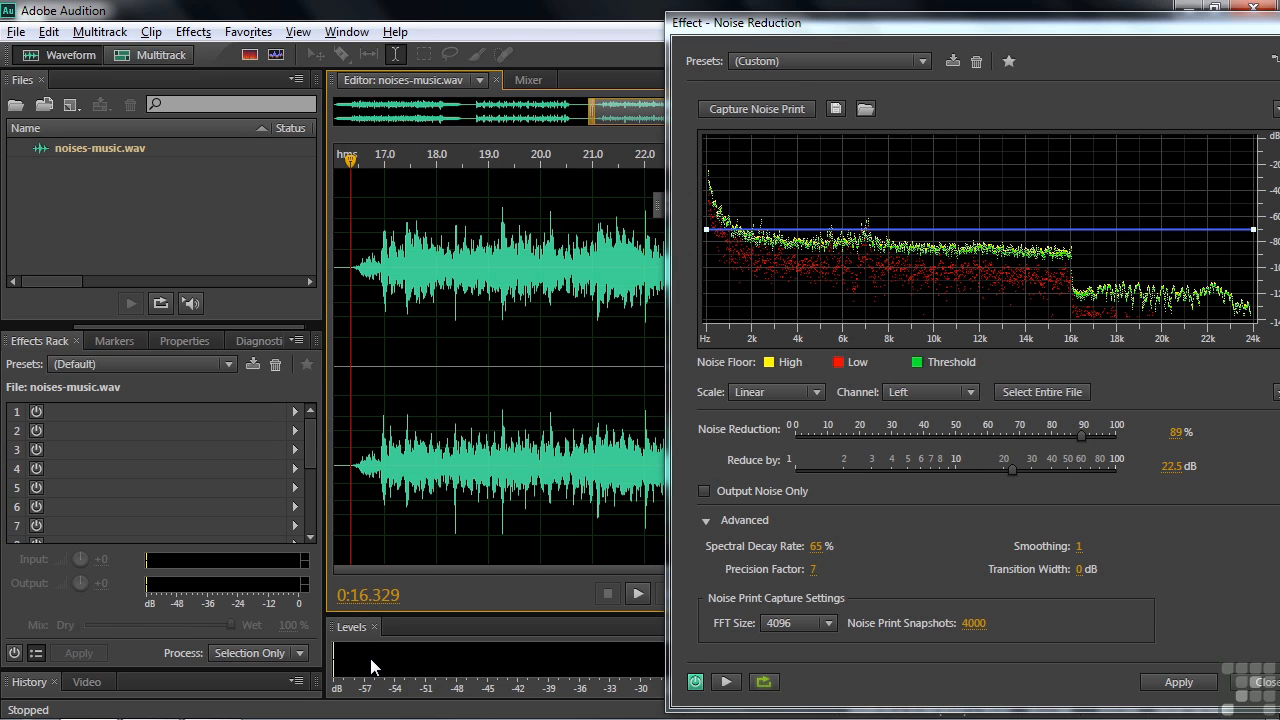
{"action": "key", "text": "space"}
{"action": "key", "text": "space"}
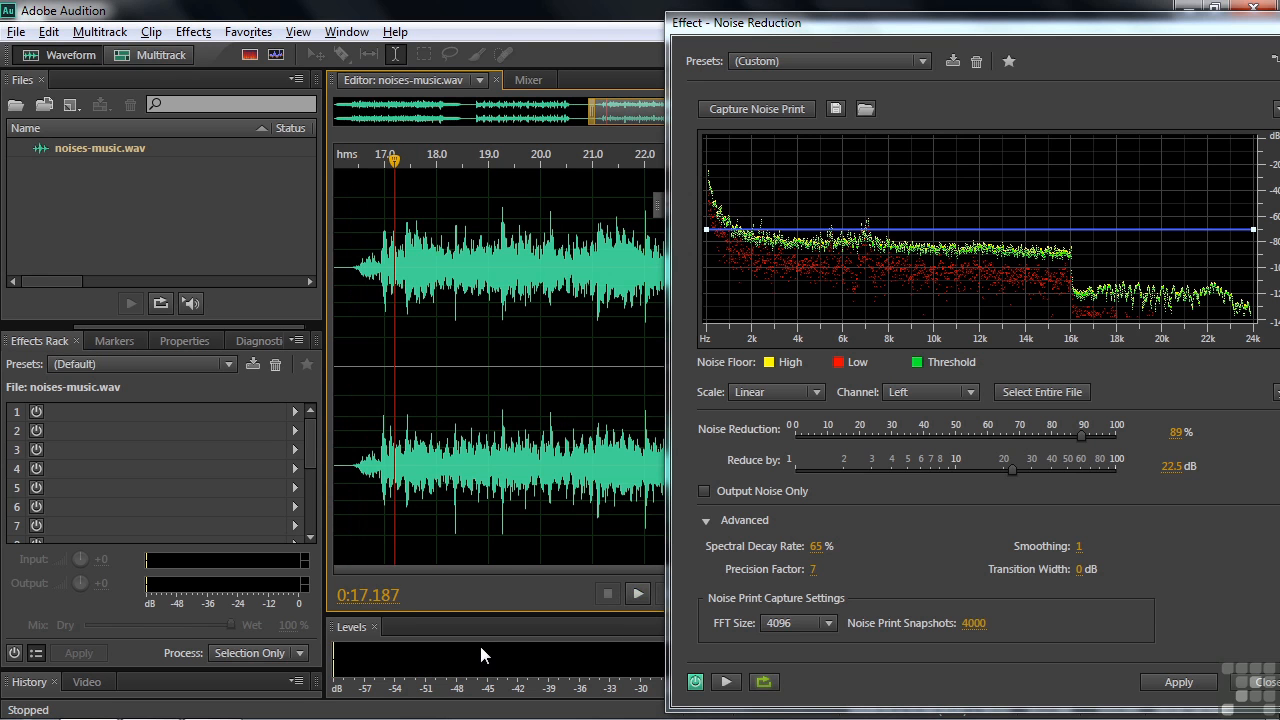